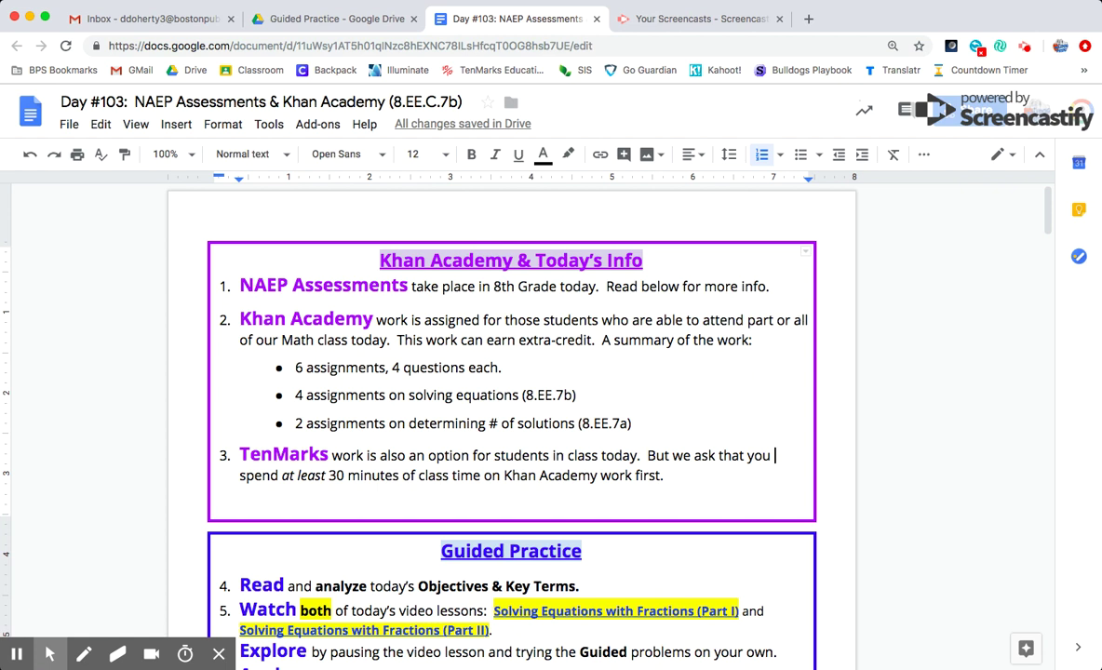
# Close the Day #103 lesson document and start a new browser tab
pyautogui.hotkey('alt', 'shift', 'm')
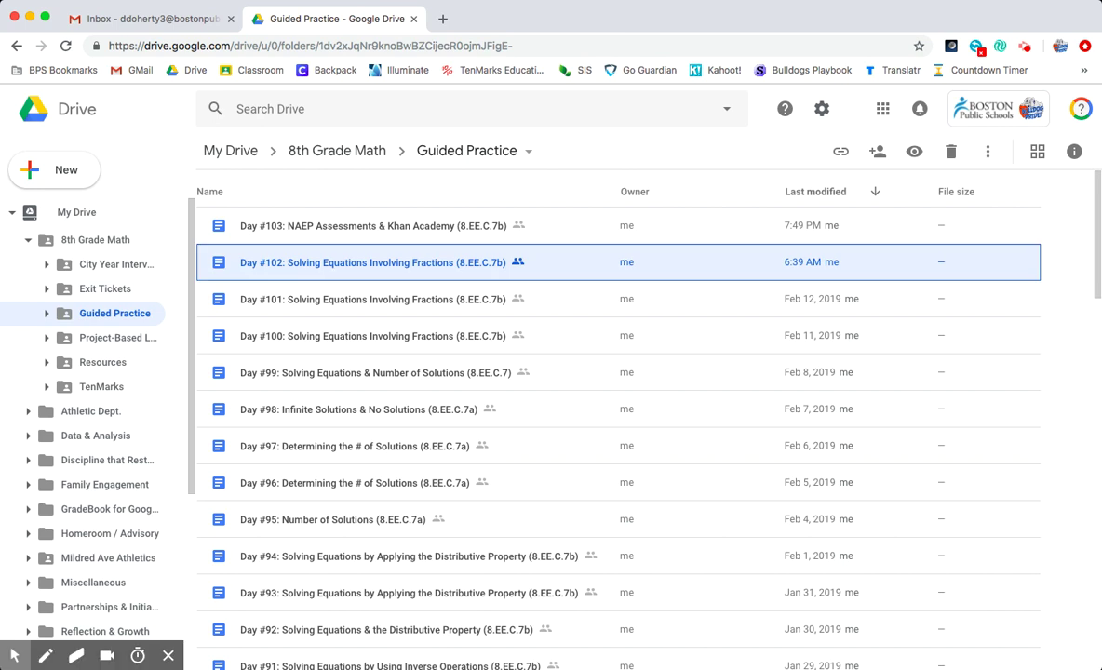
pyautogui.press('super+t')
# Go to khanacademy.org in the new tab
pyautogui.write('khanacademy.org')
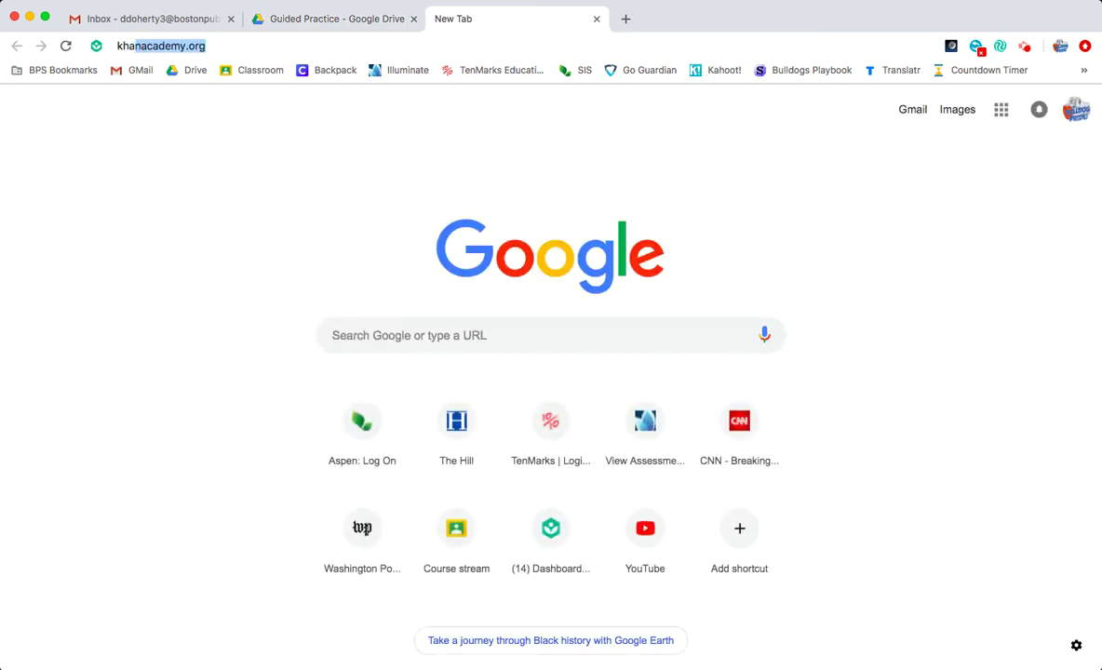
pyautogui.press('Return')
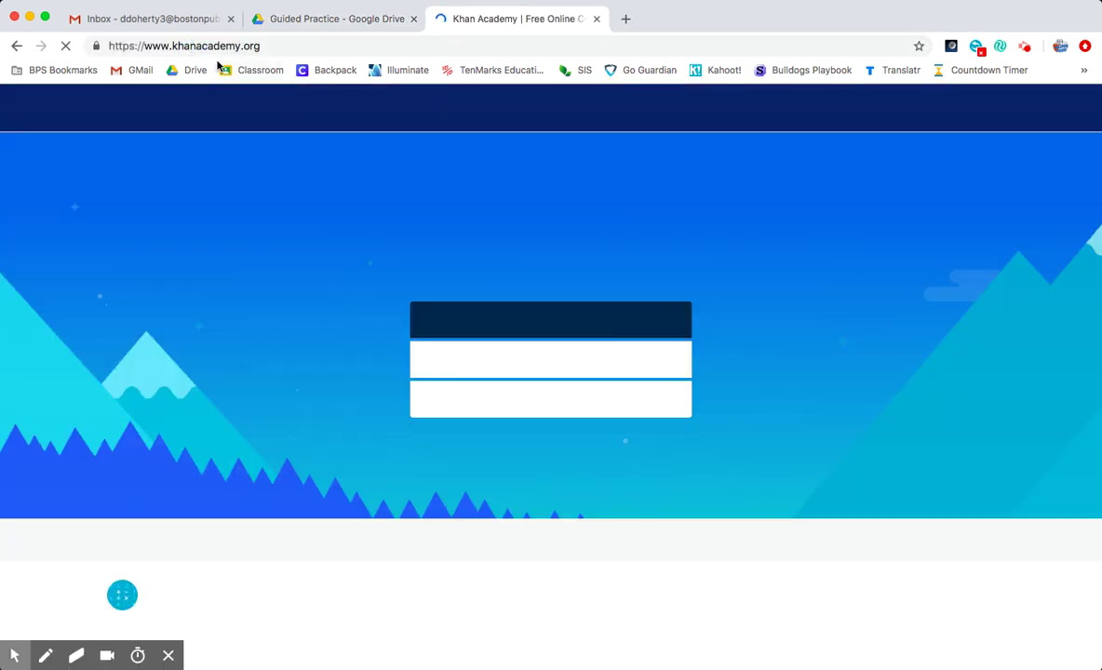
pyautogui.click(214, 45)
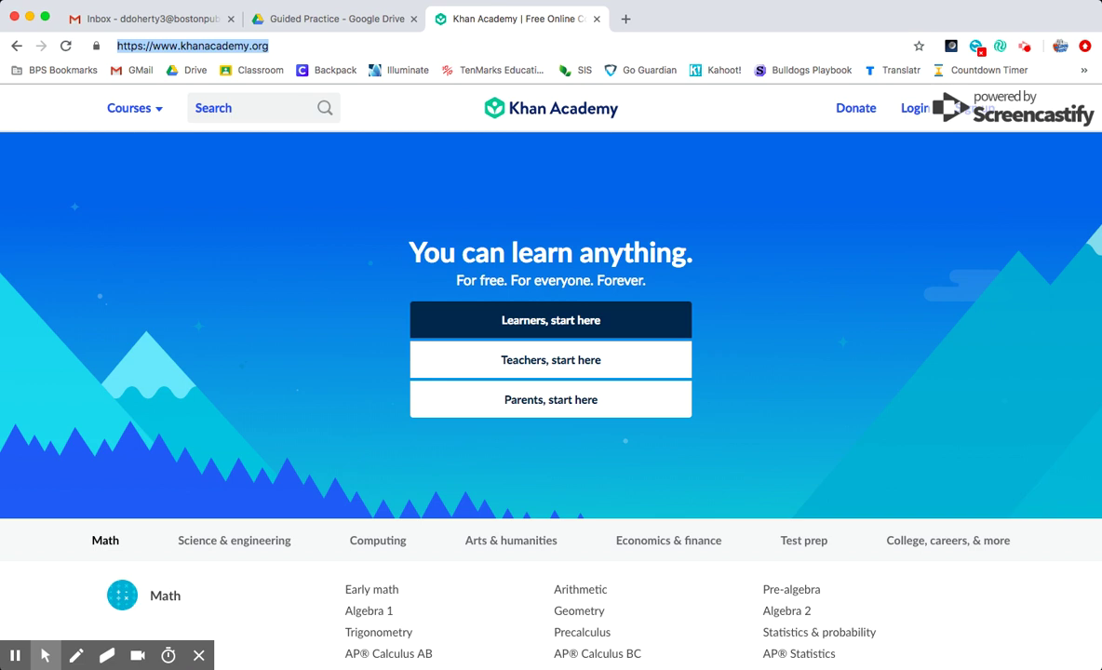
pyautogui.click(211, 261)
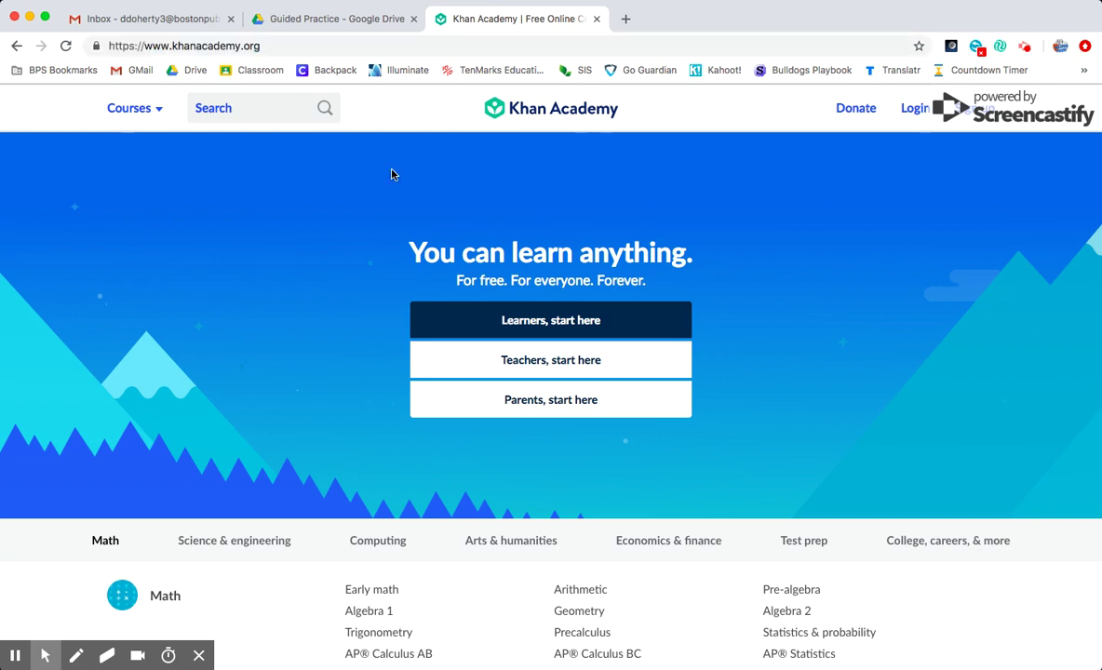
# Bookmark the Khan Academy home page and place it between Backpack and Illuminate
pyautogui.click(920, 47)
pyautogui.moveTo(633, 70); pyautogui.dragTo(363, 71)
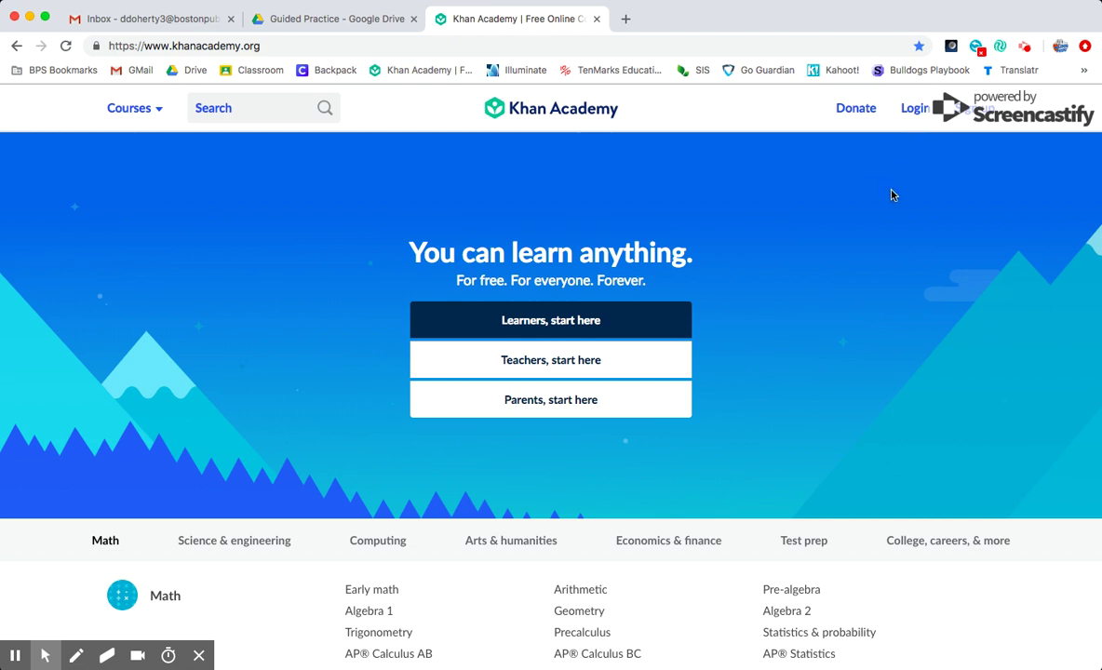
pyautogui.click(885, 240)
pyautogui.tripleClick(886, 241)
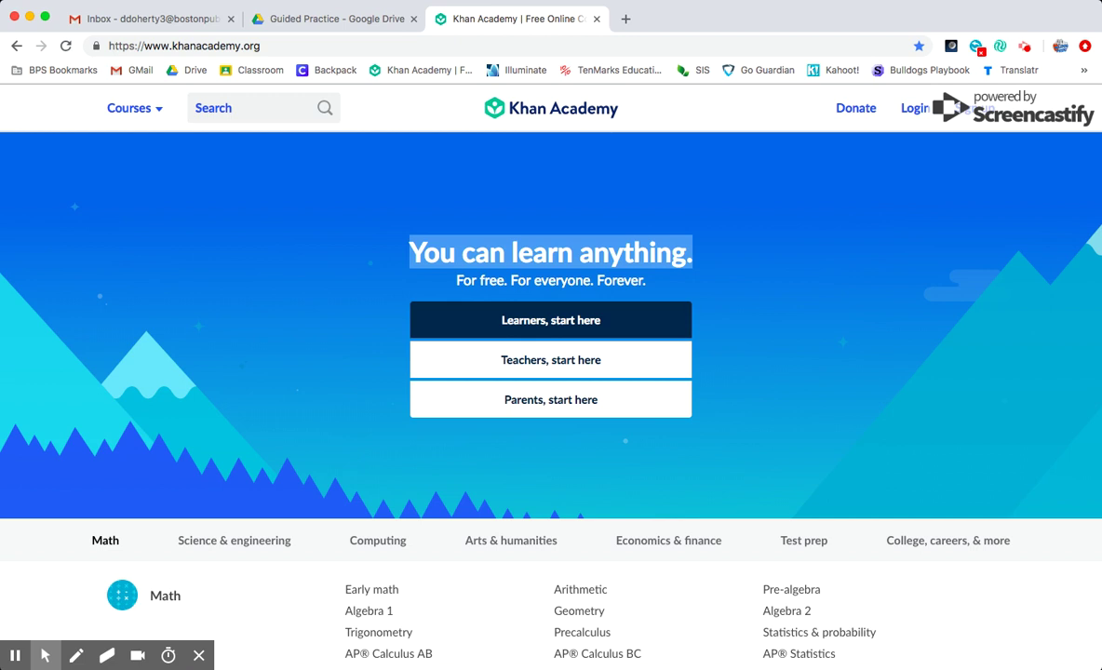
# Fill in the account e-mail and password in the login form, which ends on the password reset page
pyautogui.hotkey('alt', 'f')
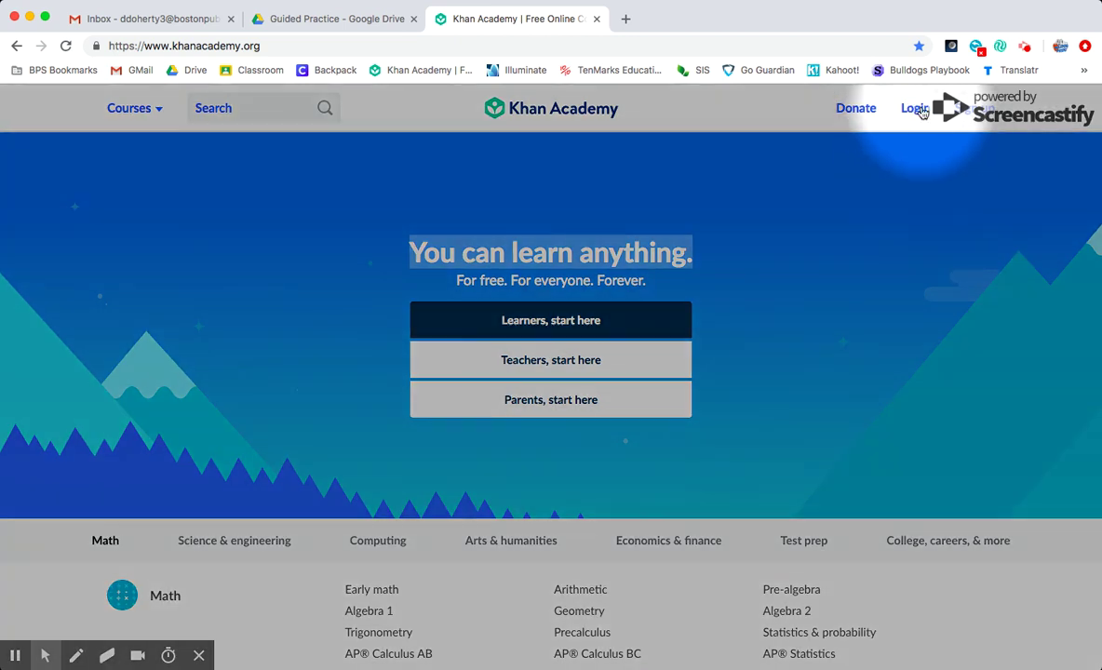
pyautogui.click(916, 109)
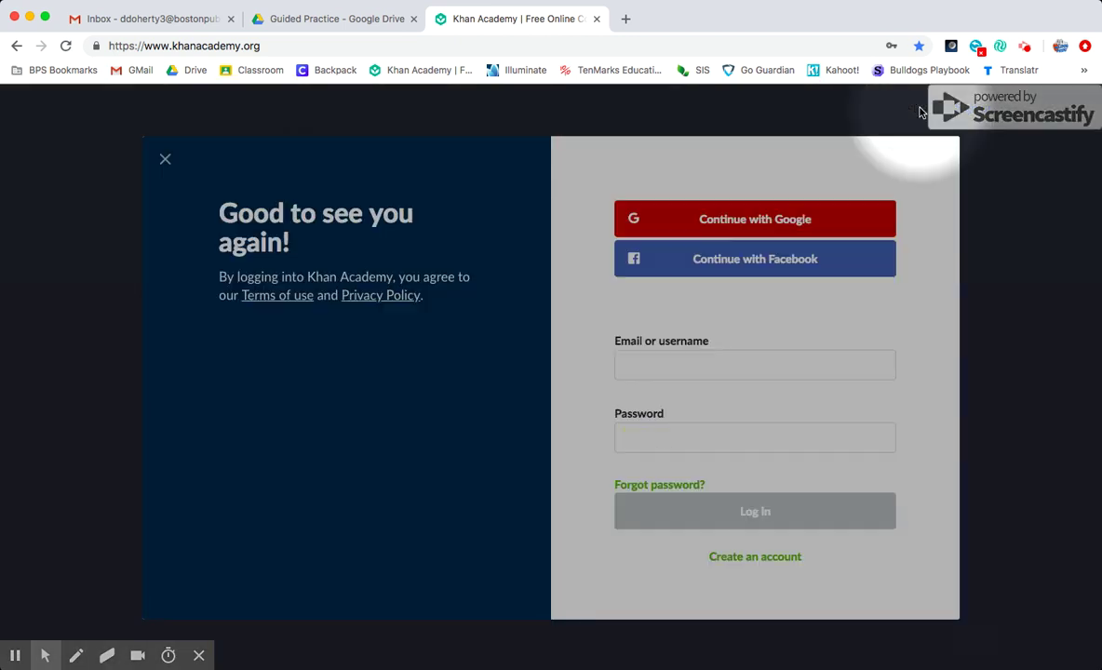
pyautogui.hotkey('alt', 'f')
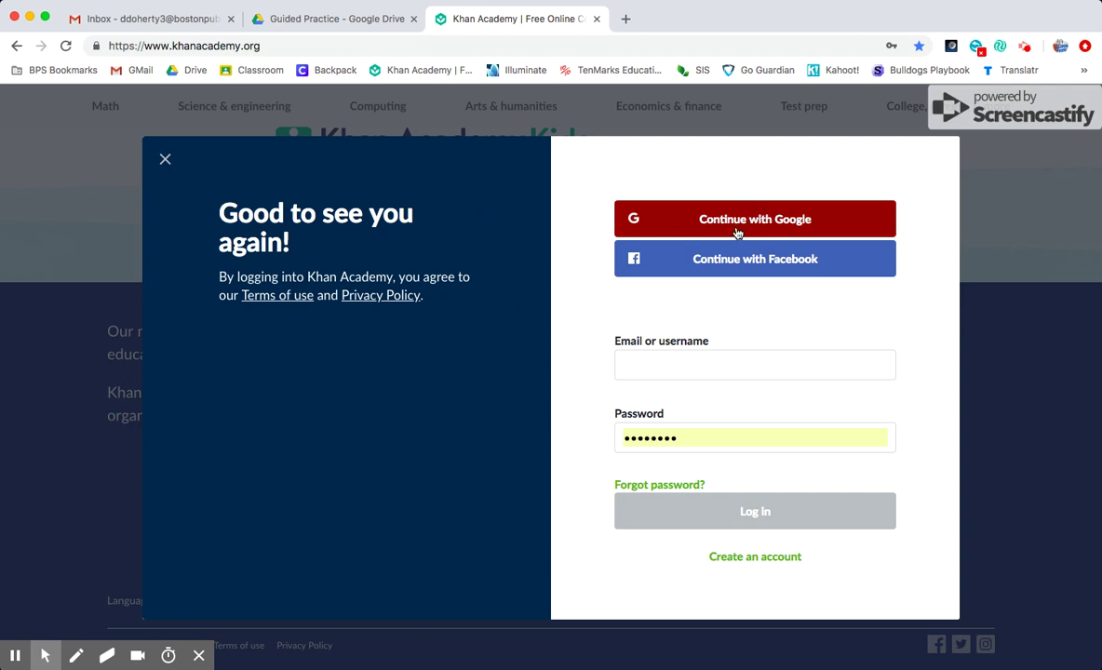
pyautogui.click(680, 358)
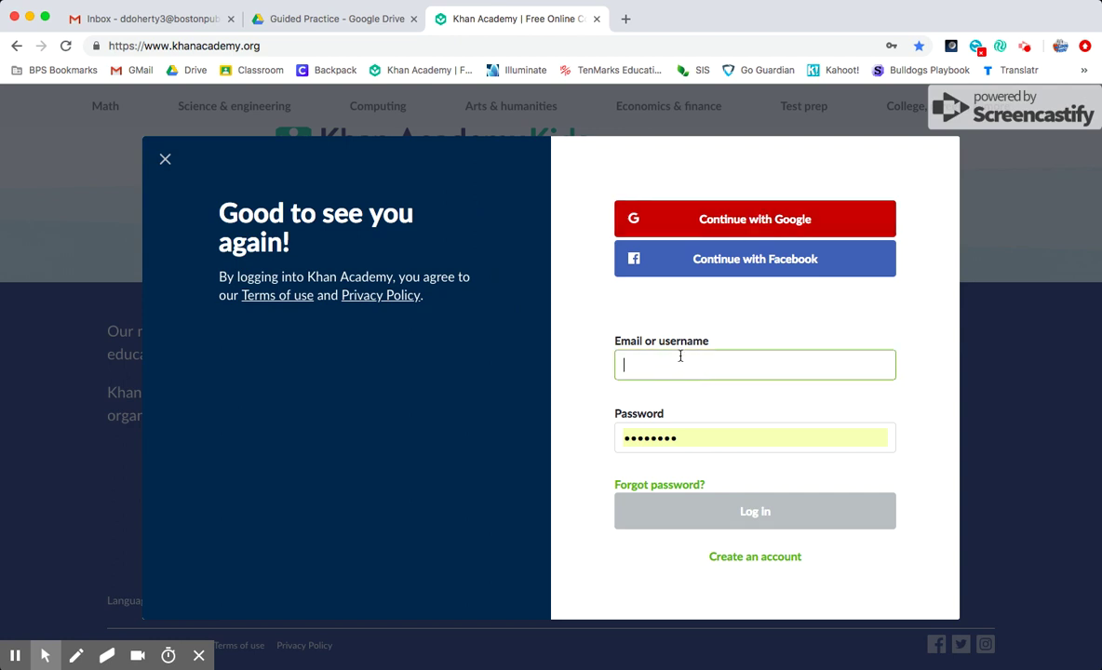
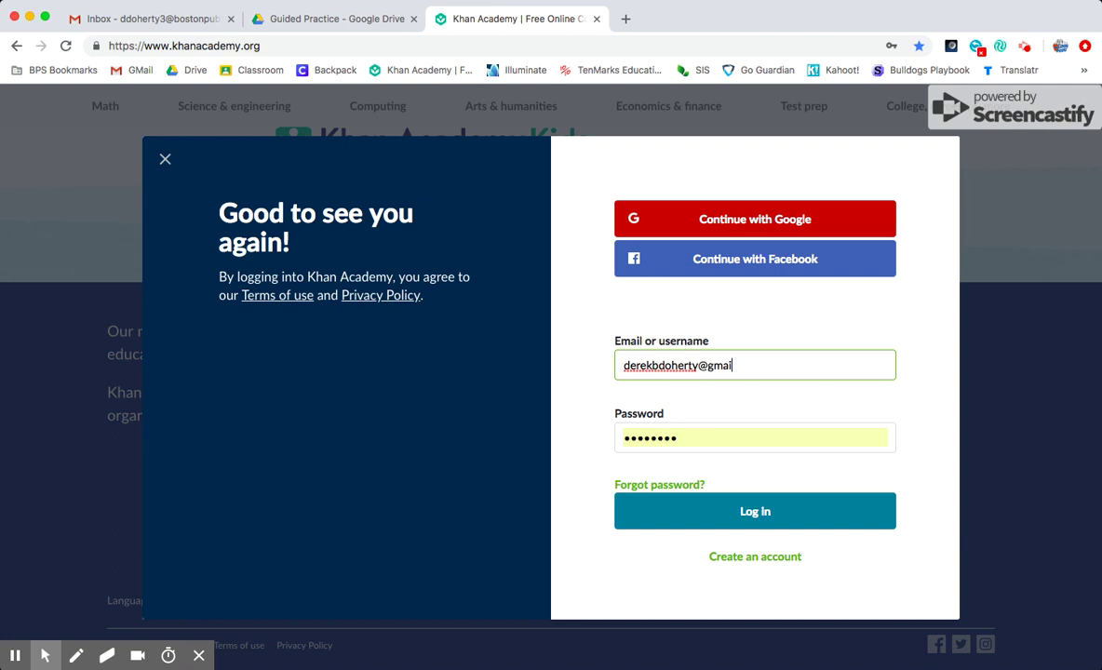
pyautogui.press('Tab')
pyautogui.write('••')
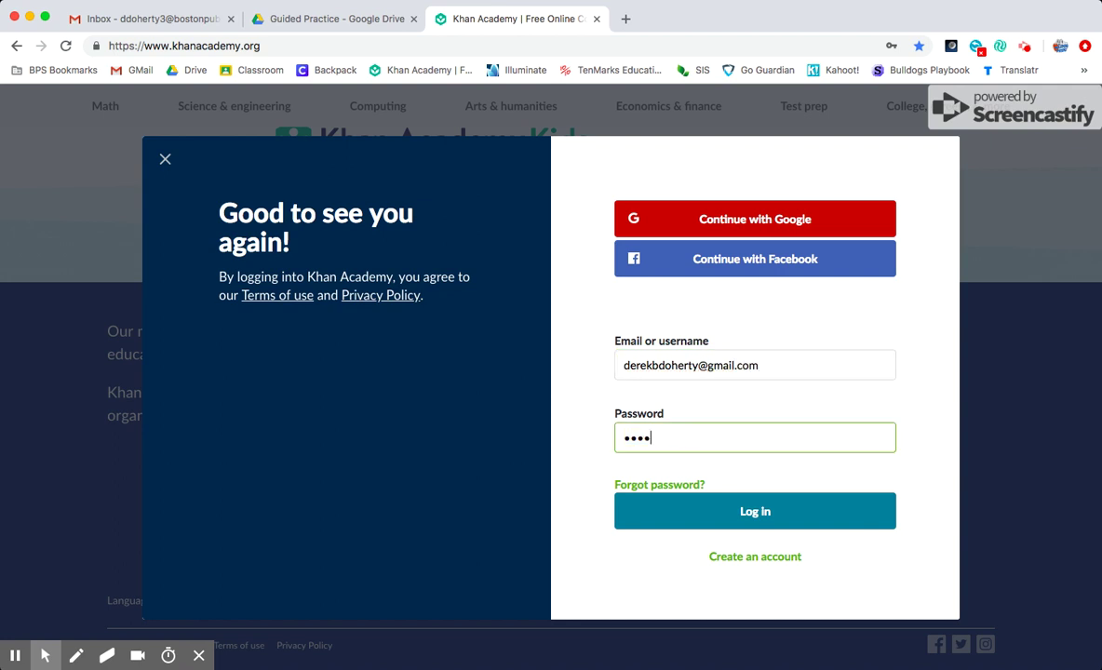
pyautogui.click(659, 485)
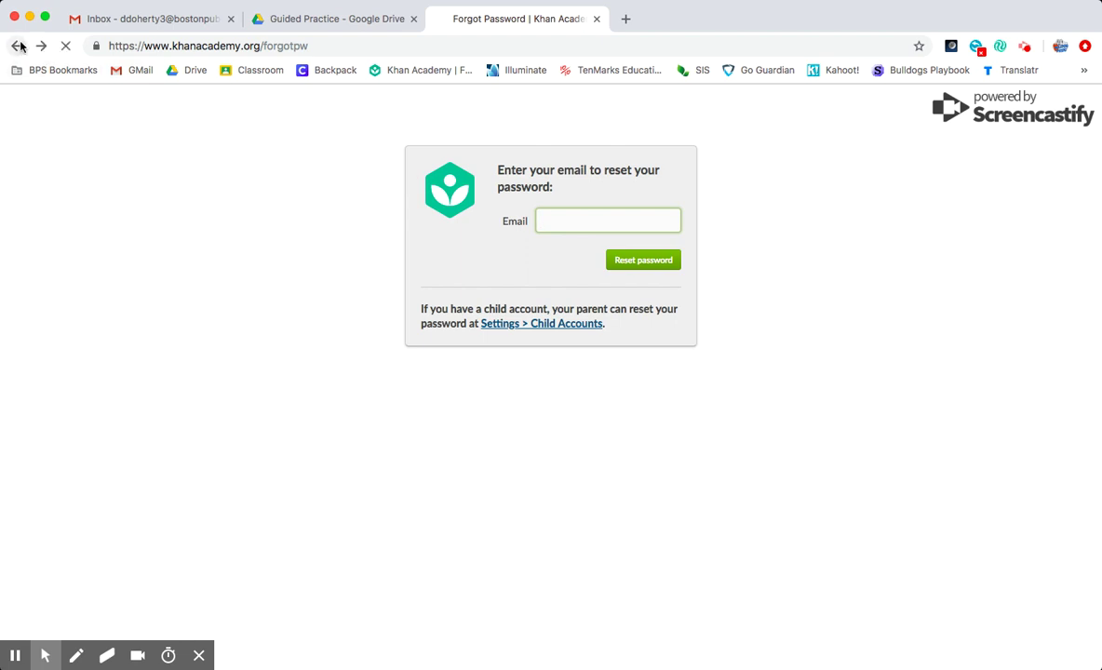
# Return to the home page and log in with the account e-mail and password
pyautogui.click(17, 46)
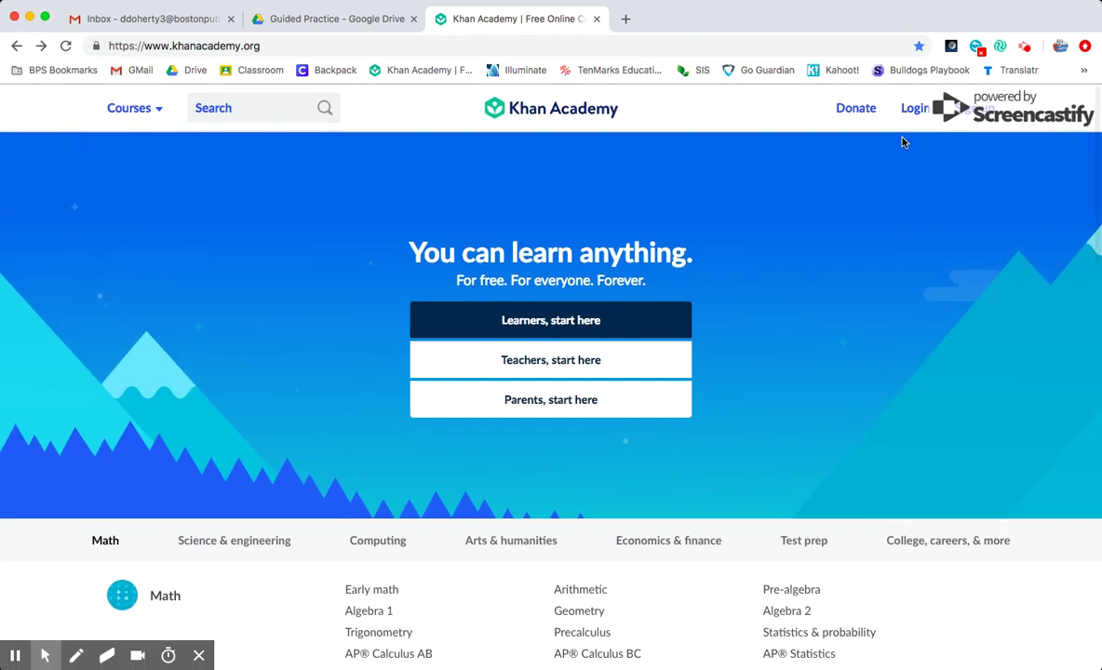
pyautogui.click(911, 112)
pyautogui.click(729, 363)
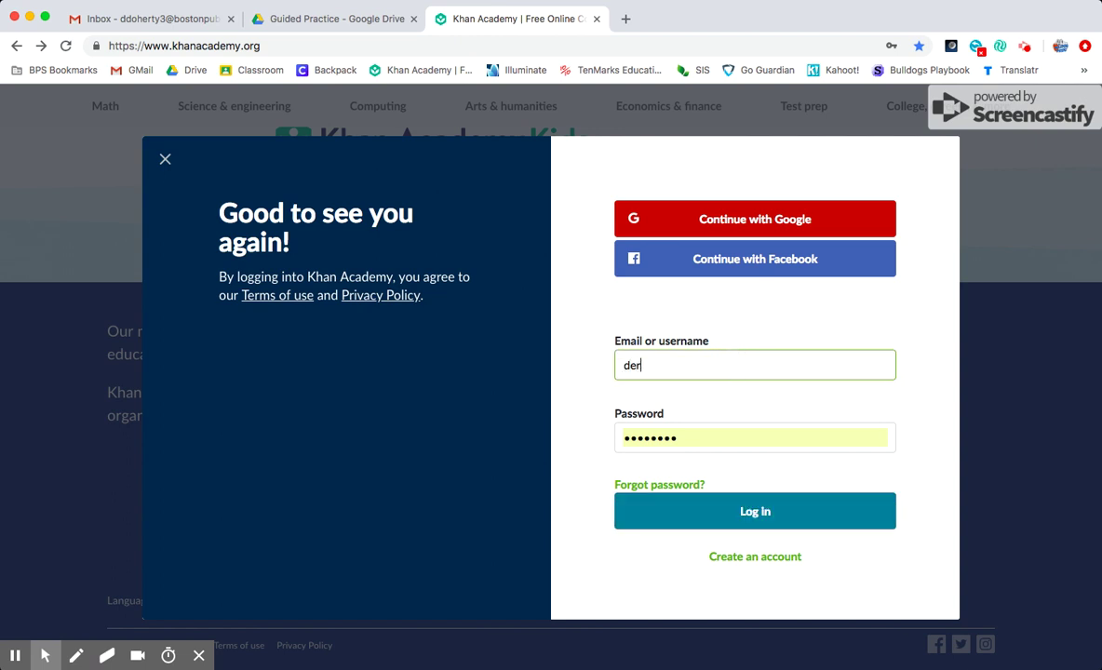
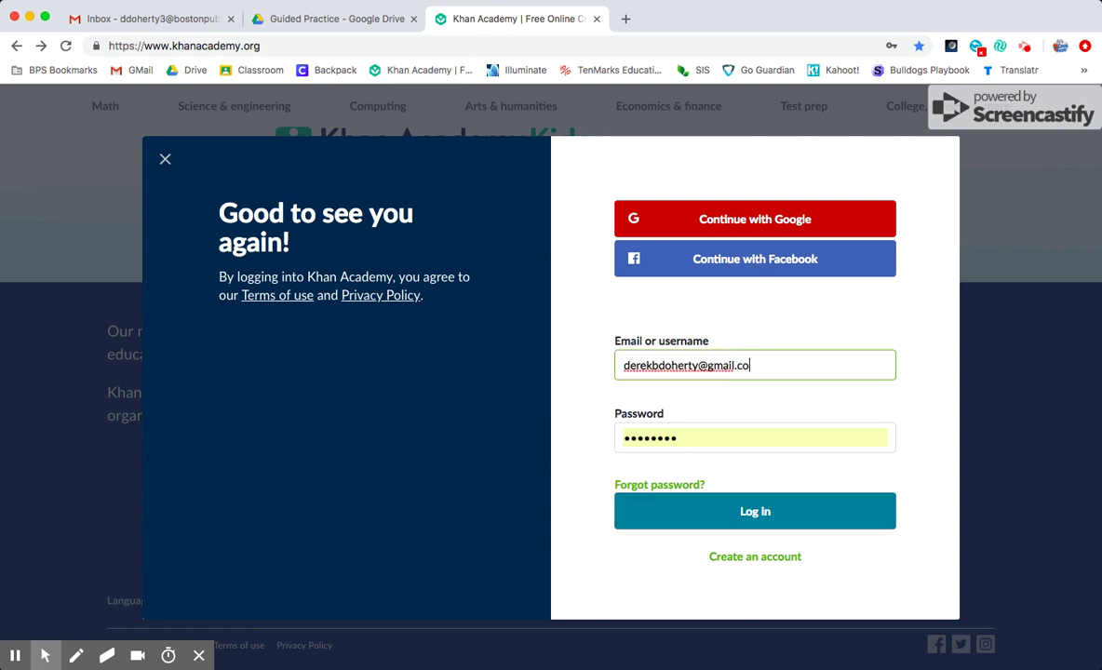
pyautogui.press('Tab')
pyautogui.write('********')
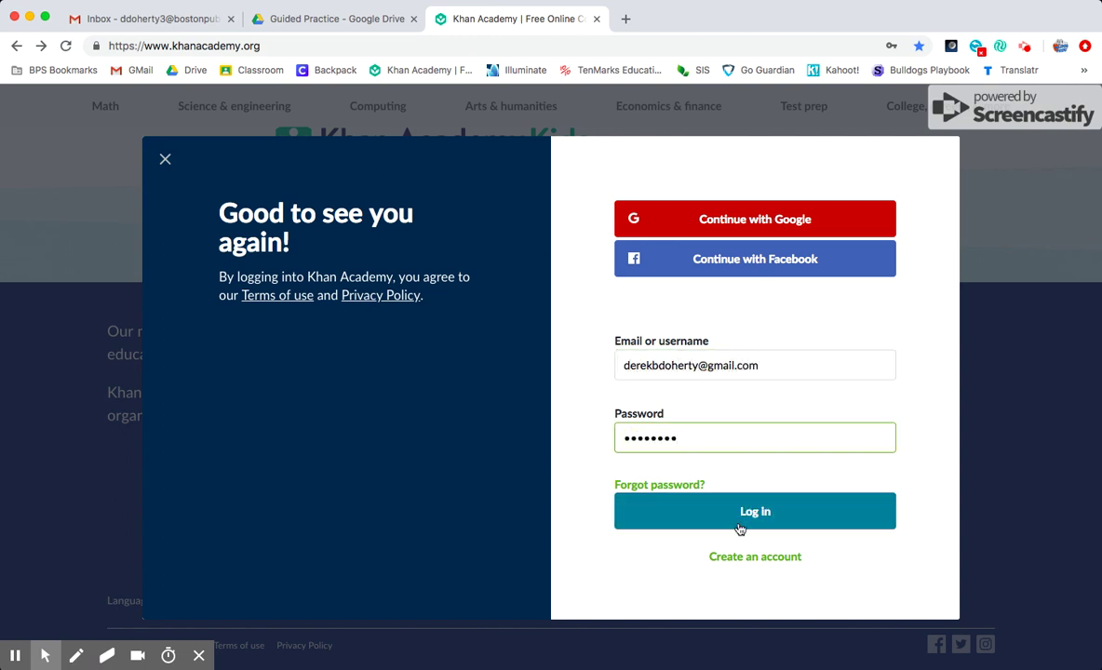
pyautogui.click(740, 527)
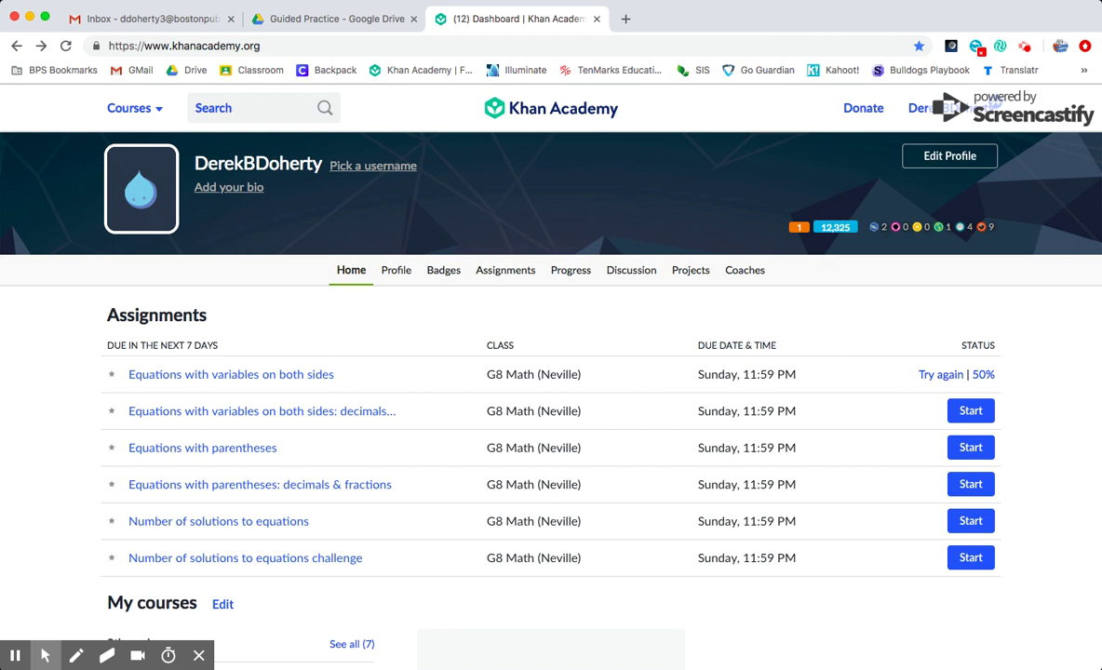
# Open the profile's Assignments list, check the Past ones, then go back to Upcoming
pyautogui.hotkey('alt', 'f')
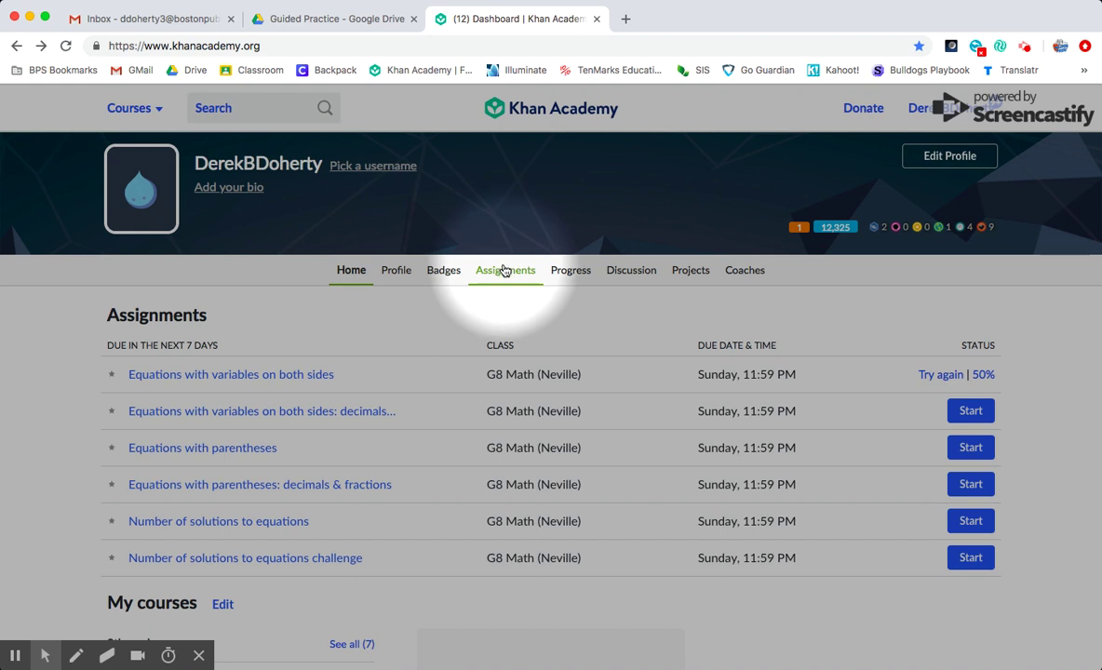
pyautogui.click(506, 270)
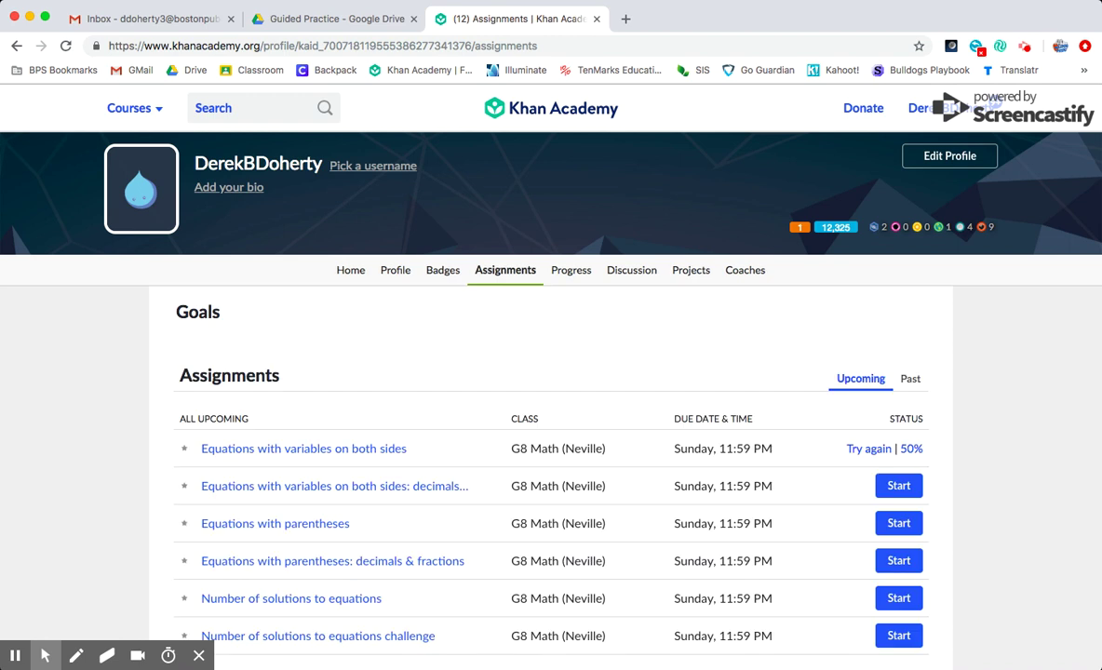
pyautogui.scroll(-2, 526, 391)
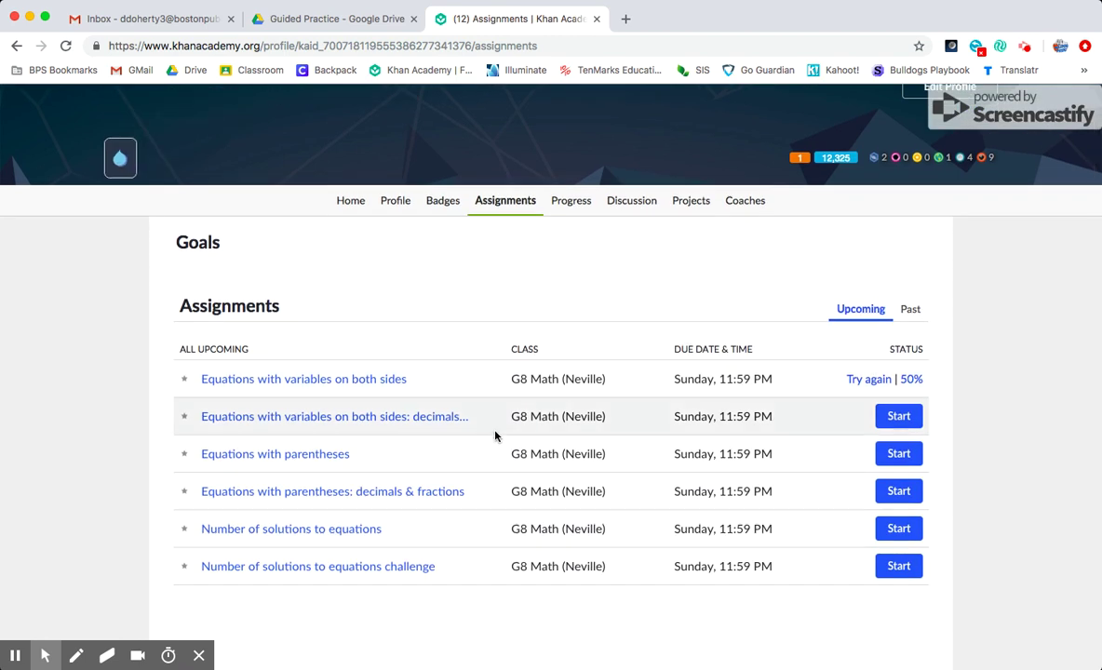
pyautogui.click(909, 309)
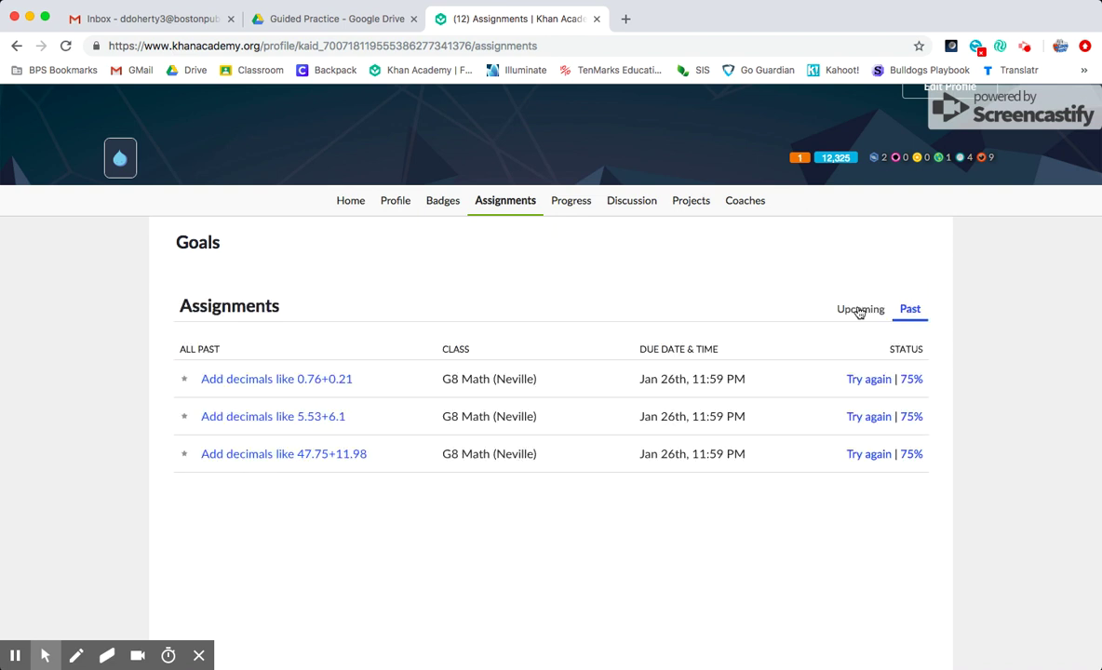
pyautogui.click(859, 312)
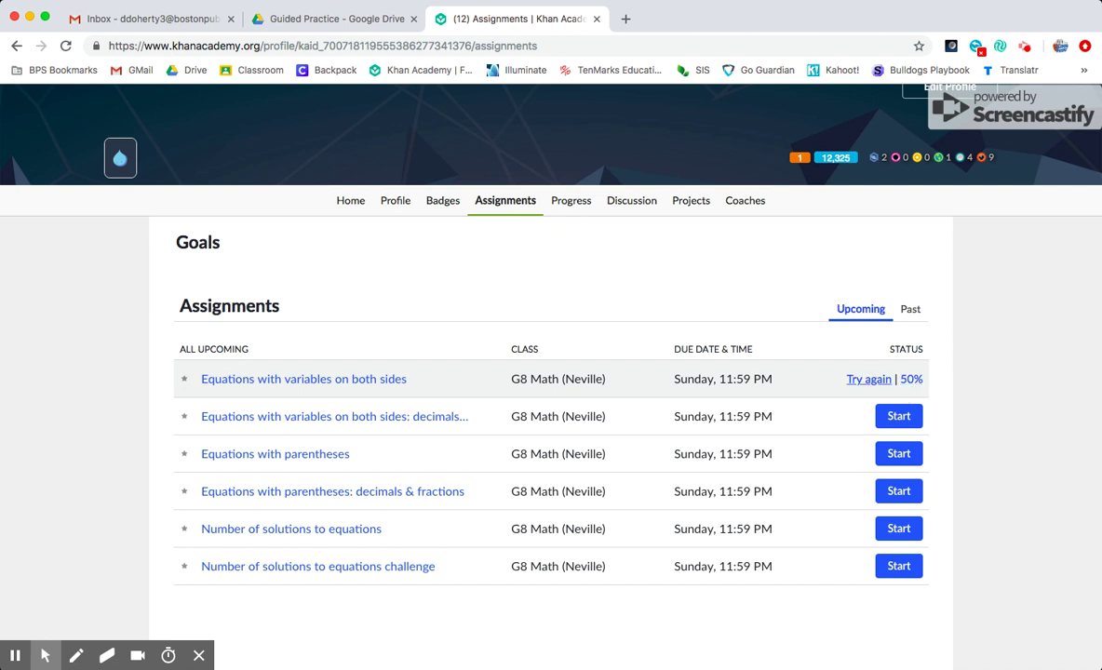
# Retry the Equations with variables on both sides assignment, reaching problem 9e − 7 = 7e − 11
pyautogui.hotkey('alt', 'f')
pyautogui.click(867, 382)
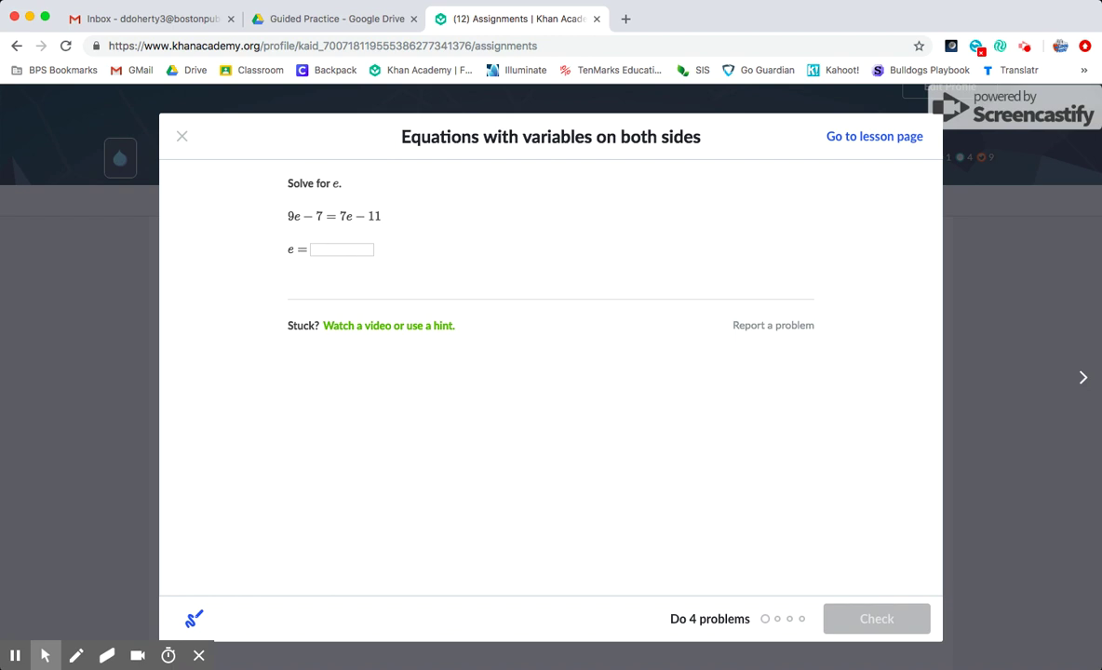
pyautogui.hotkey('alt', 'f')
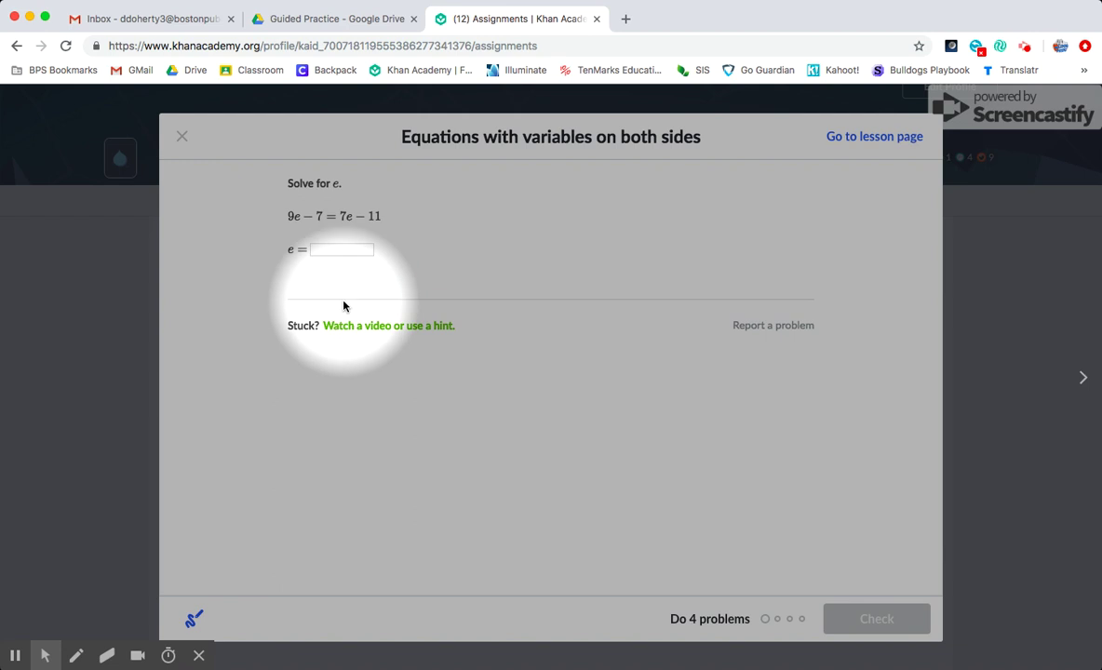
# Expand 'Watch a video or use a hint.' to show two related videos and Get a hint
pyautogui.click(395, 328)
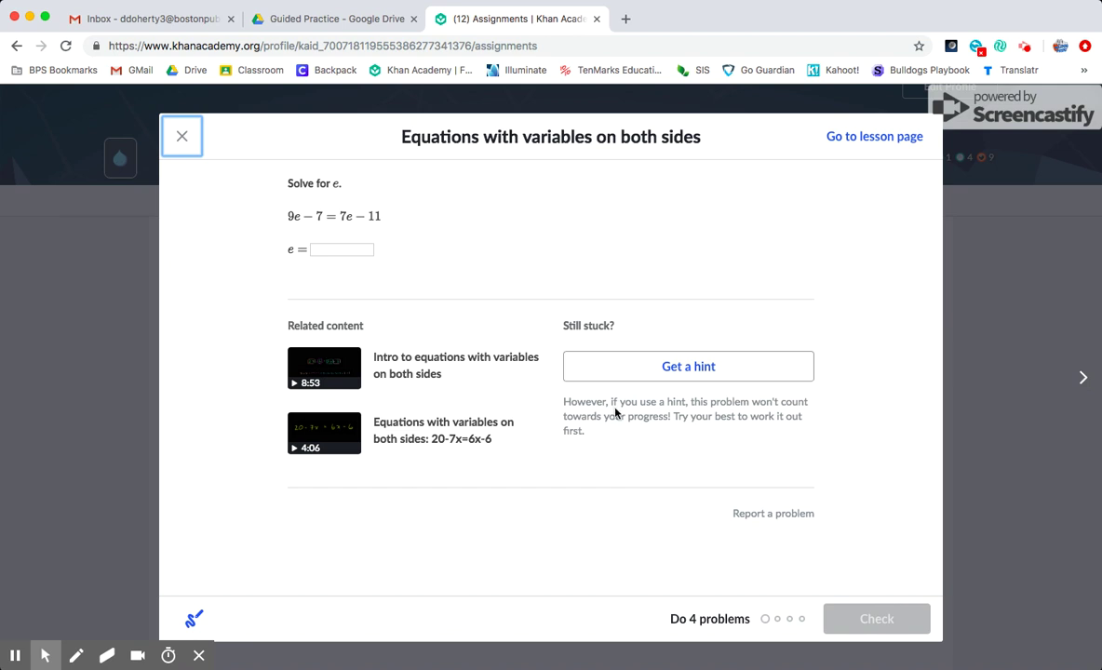
pyautogui.hotkey('alt', 'f')
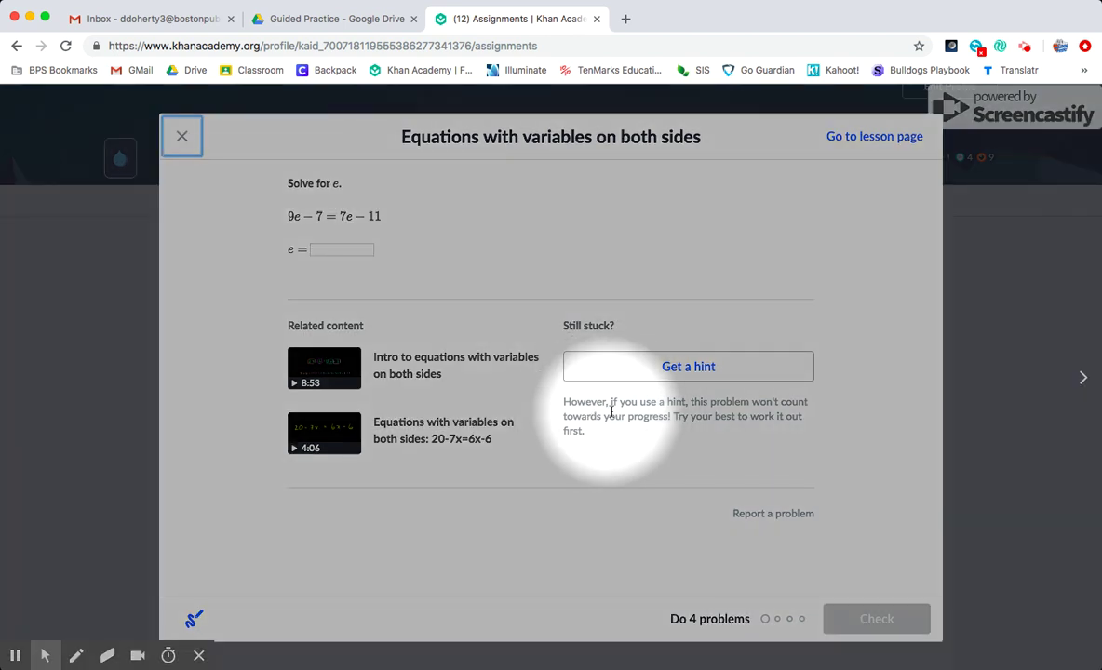